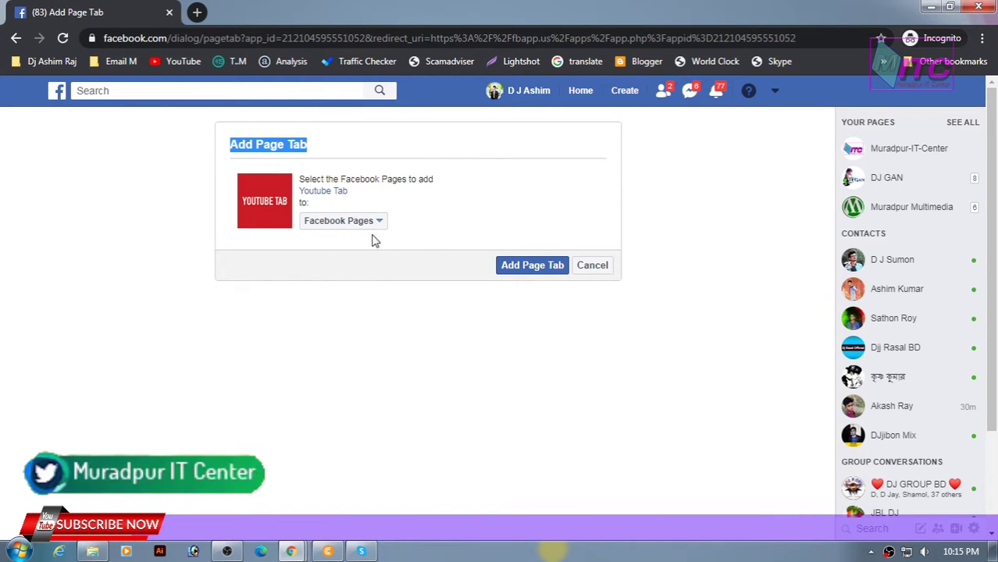
# - Add the Youtube Tab app to the Muradpur-IT-Center Facebook page
pyautogui.click(360, 222)
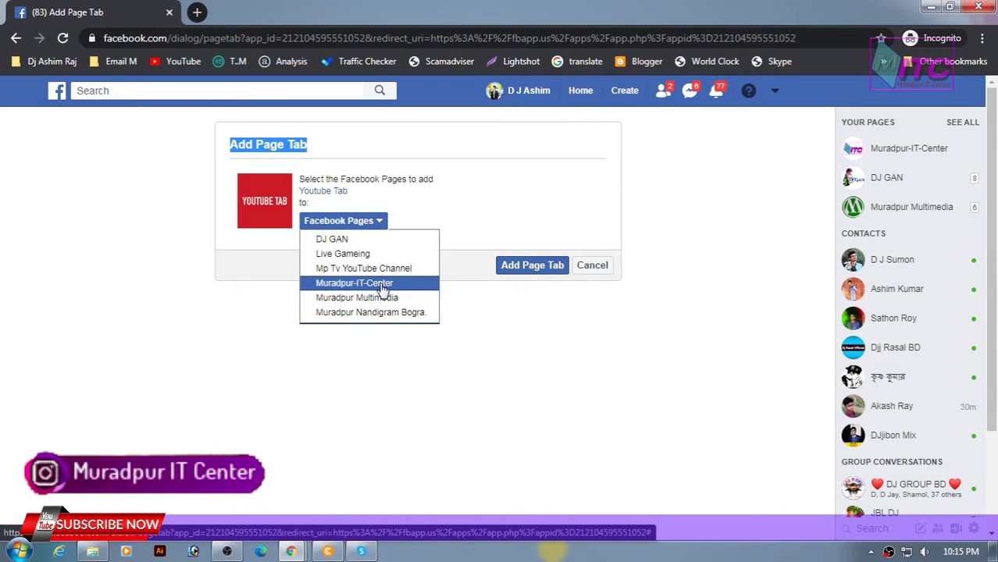
pyautogui.click(350, 287)
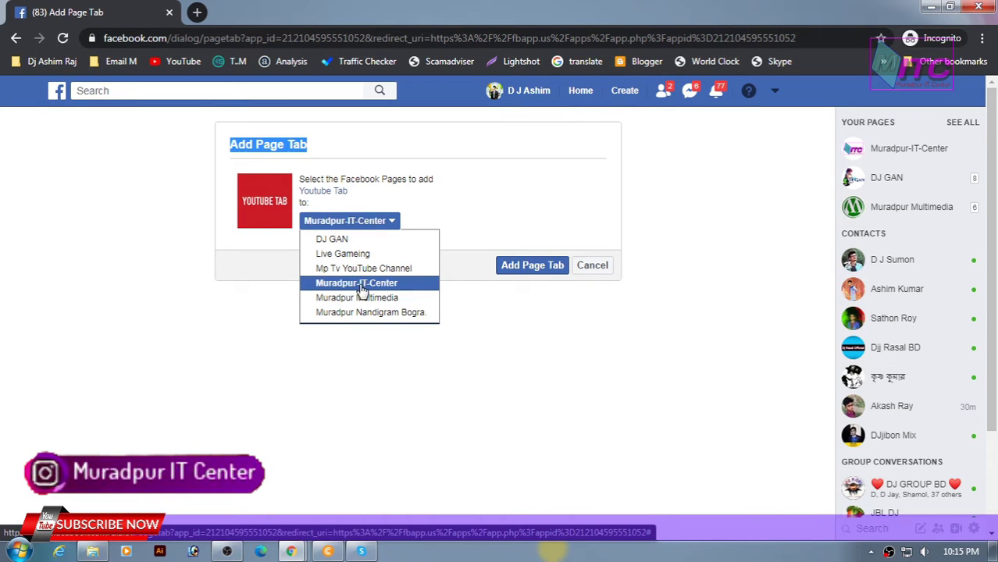
pyautogui.click(515, 271)
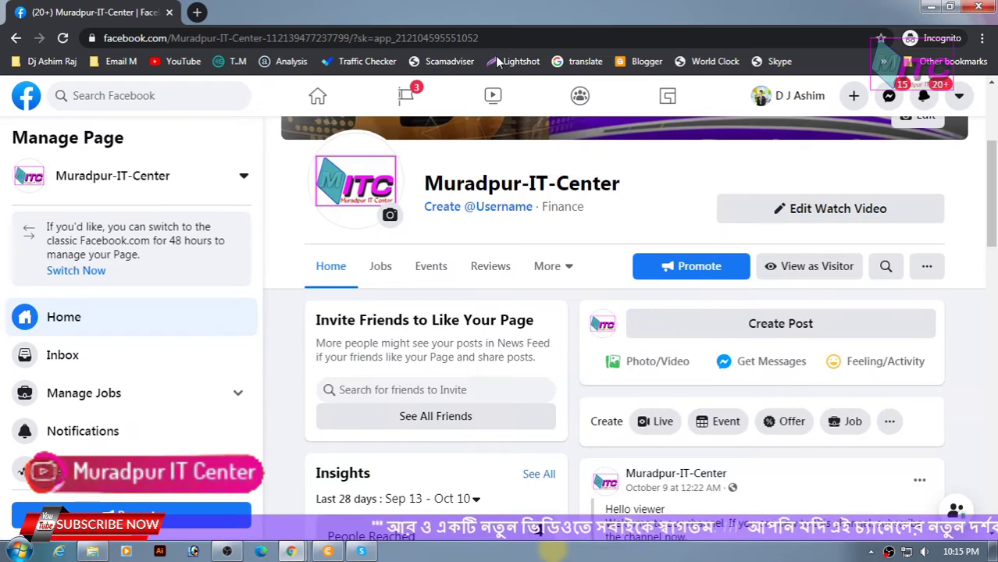
# - Open the YouTube tab among the additional tabs of the Muradpur-IT-Center page
pyautogui.click(553, 276)
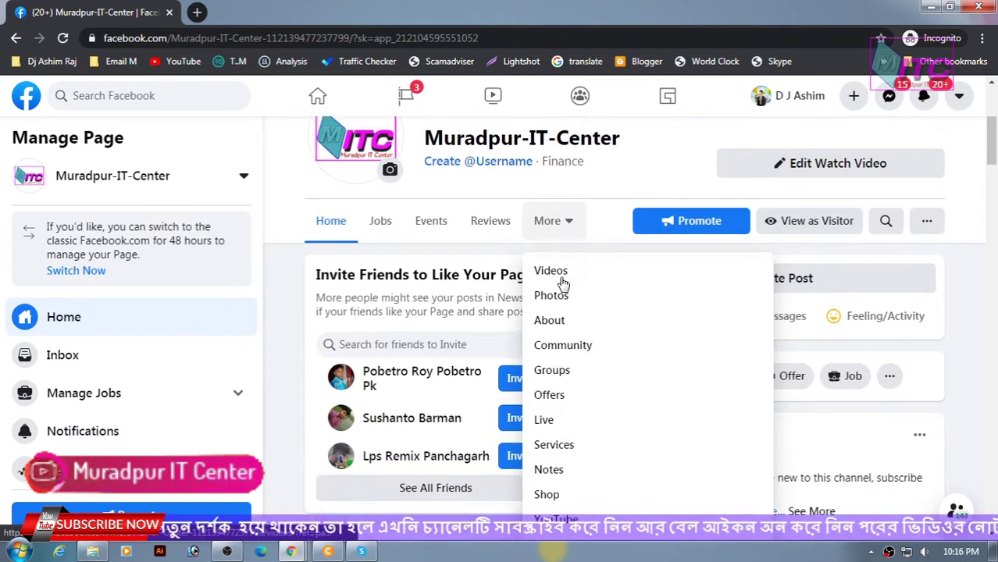
pyautogui.scroll(-2, 559, 279)
pyautogui.scroll(-1, 584, 434)
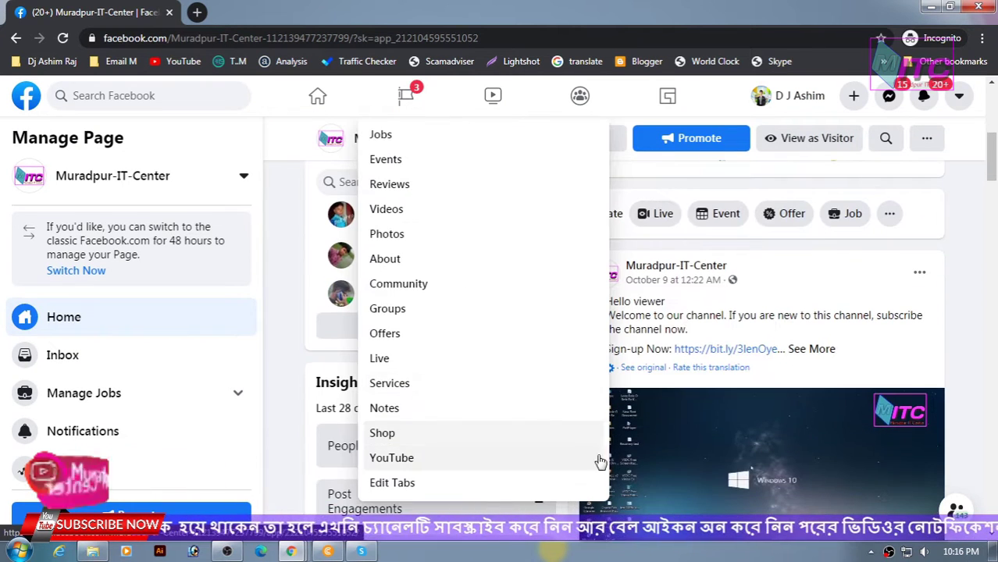
pyautogui.click(402, 460)
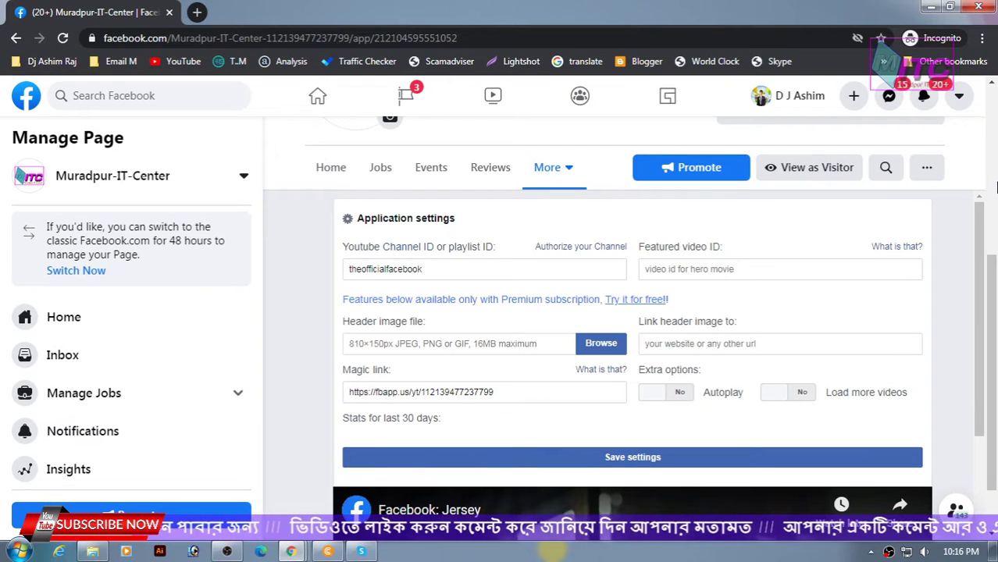
# - Switch to the YouTube browser window, accept the TeaserFast dialog and open your own channel page
pyautogui.moveTo(291, 552)
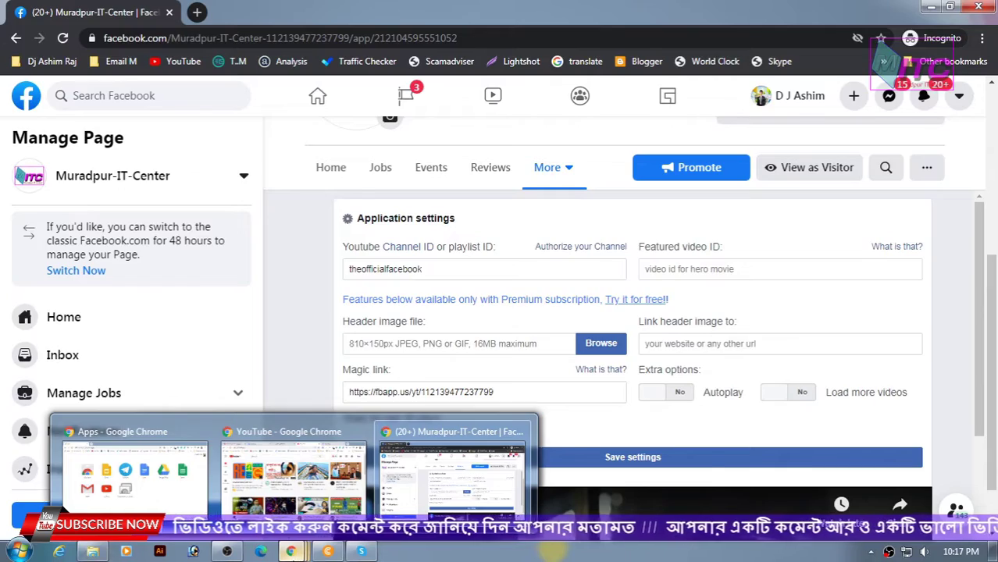
pyautogui.click(292, 476)
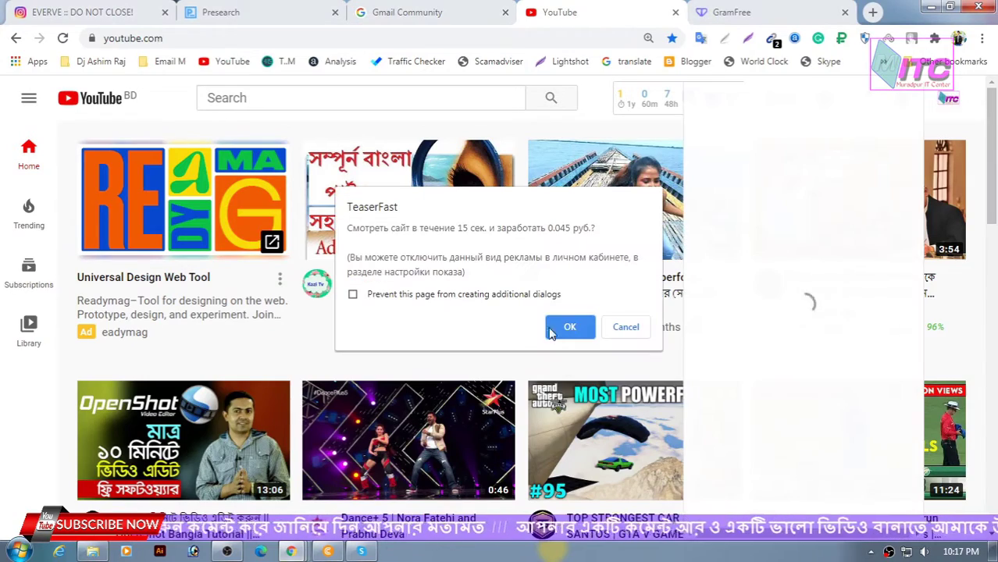
pyautogui.click(554, 327)
pyautogui.click(555, 16)
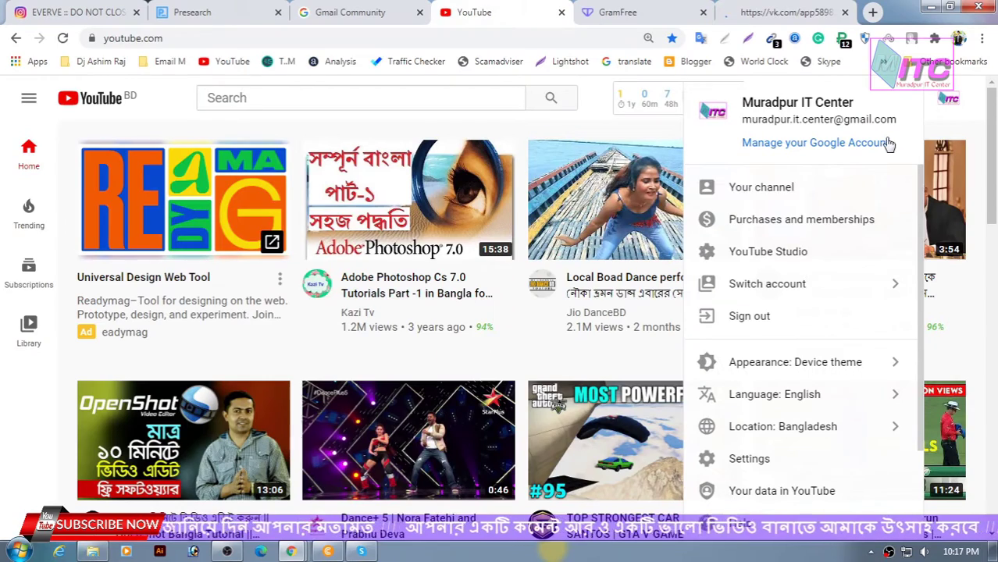
pyautogui.click(769, 195)
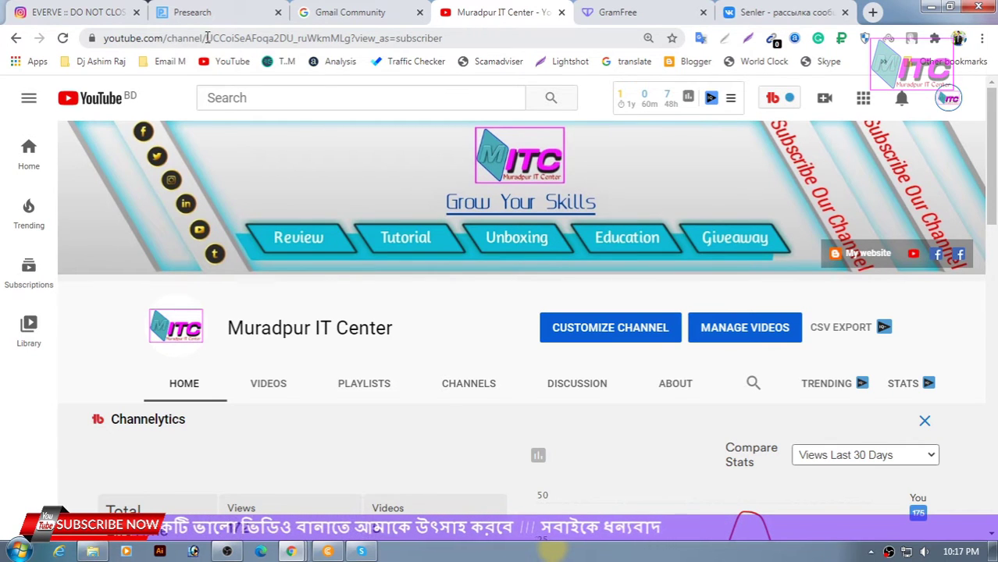
# - Copy the channel ID from the YouTube address and replace the Youtube Channel ID in the Facebook tab settings with UCCoiSeAFoqa2DU_ruWkmMLg
pyautogui.moveTo(208, 38); pyautogui.dragTo(351, 38)
pyautogui.rightClick(340, 41)
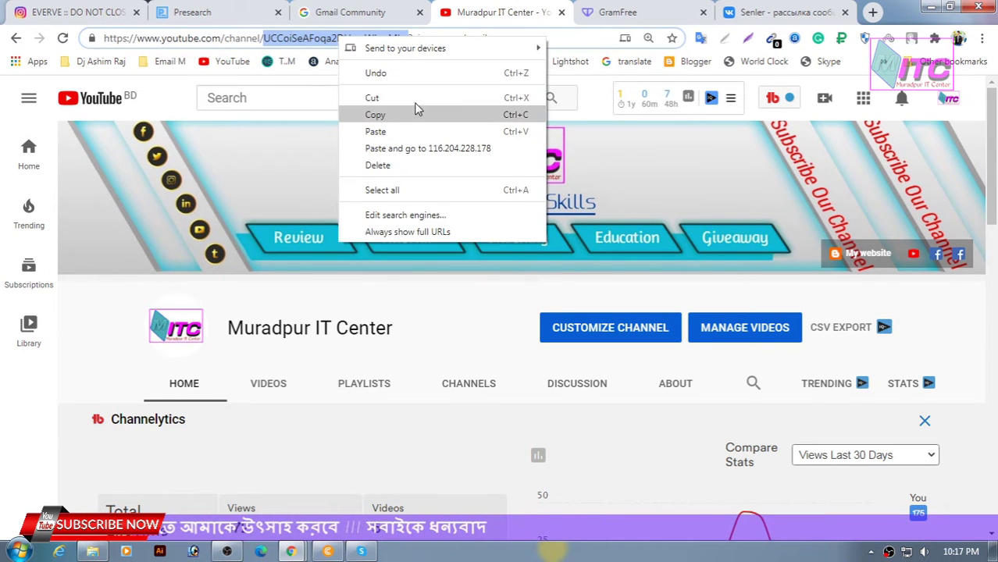
pyautogui.click(393, 117)
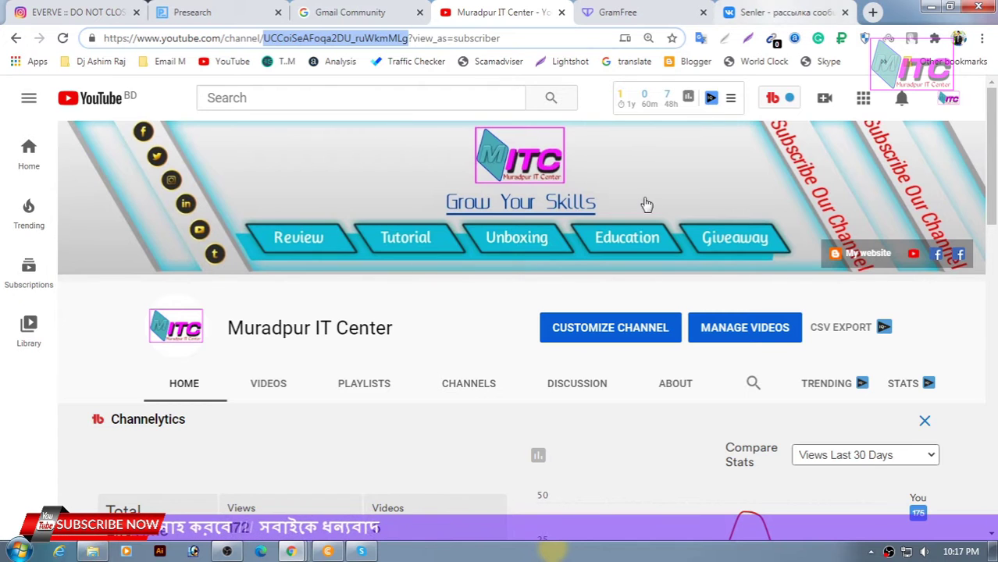
pyautogui.click(299, 551)
pyautogui.click(456, 469)
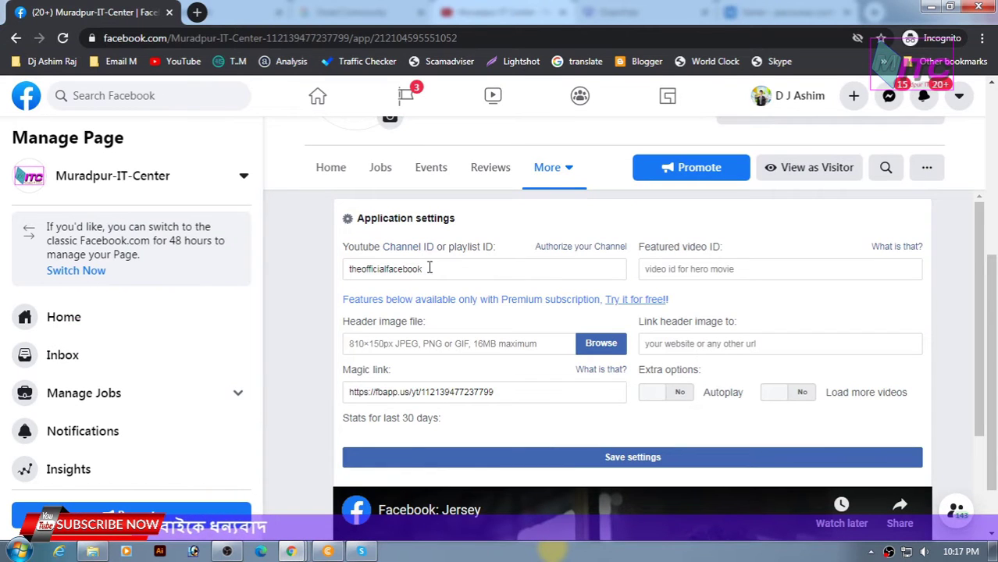
pyautogui.moveTo(437, 268); pyautogui.dragTo(333, 269)
pyautogui.hotkey('ctrl', 'v')
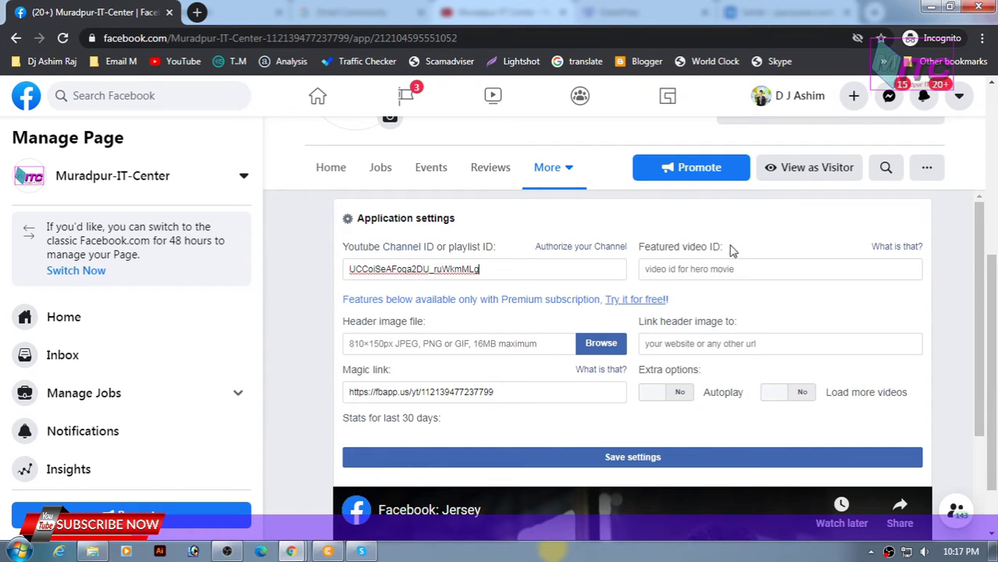
# - Open the channel's Gramfree video on YouTube, copy its ID from the address and enter RJdkF3ZO1mA as the Featured video ID on Facebook
pyautogui.scroll(-1, 679, 418)
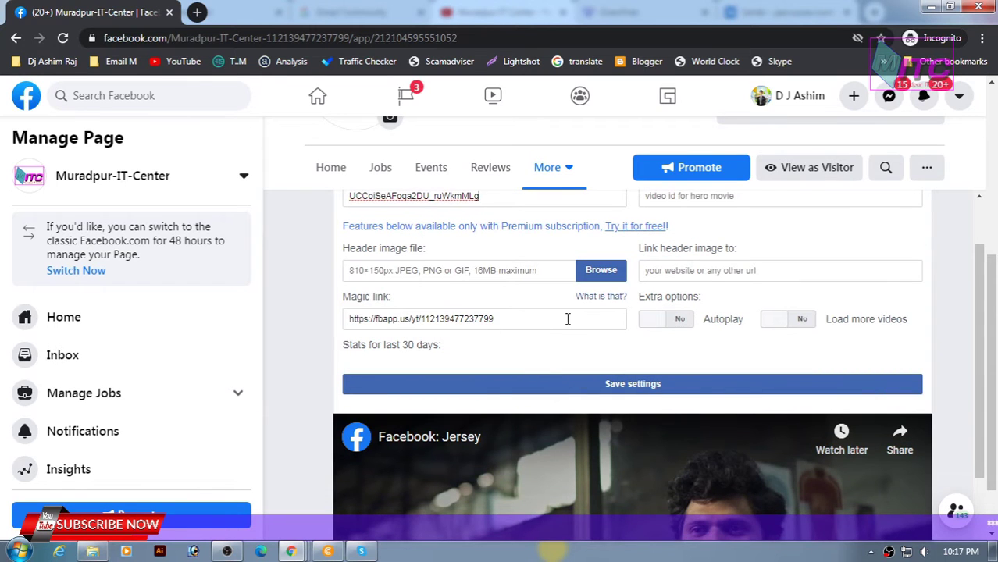
pyautogui.moveTo(294, 553)
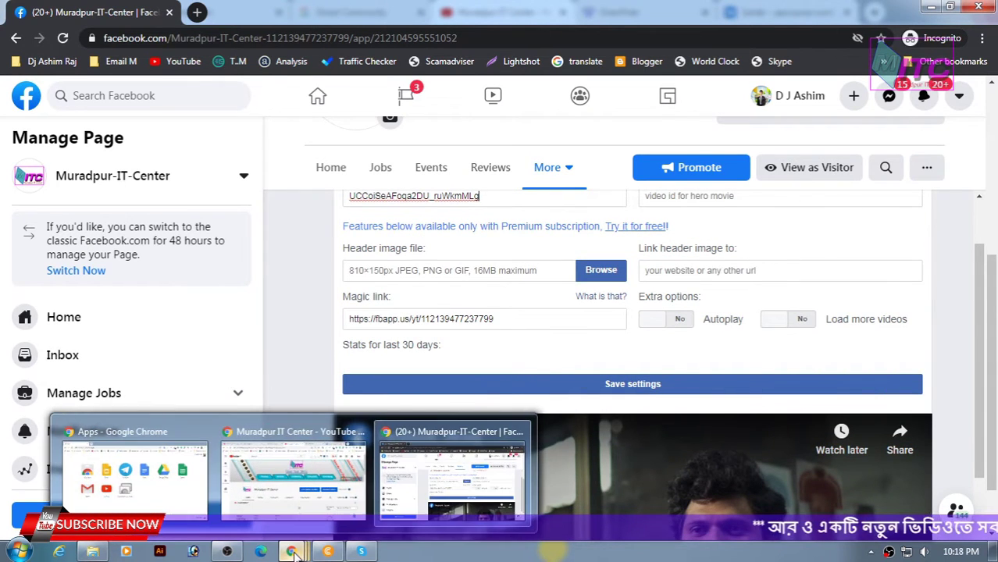
pyautogui.click(293, 472)
pyautogui.scroll(-10, 988, 275)
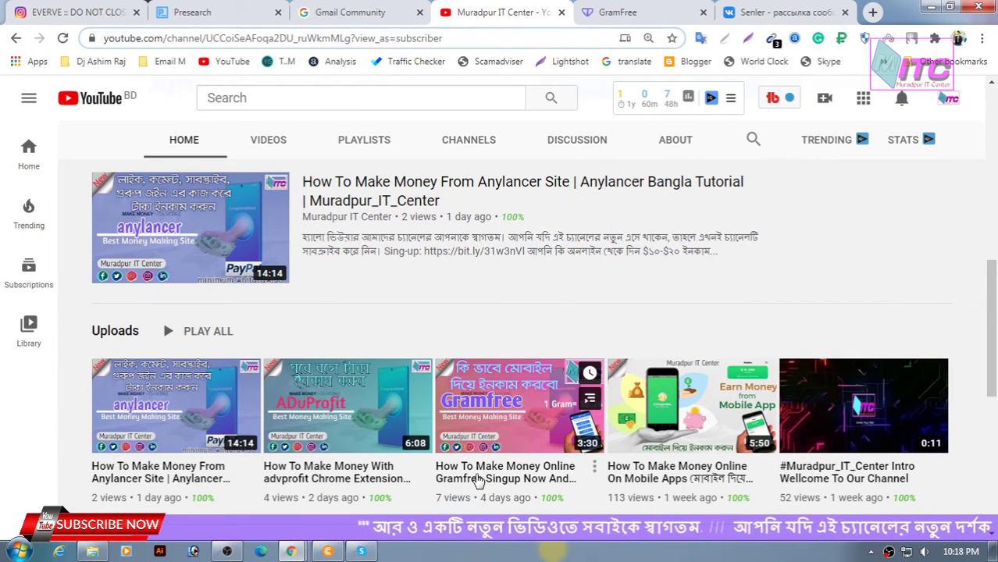
pyautogui.click(496, 484)
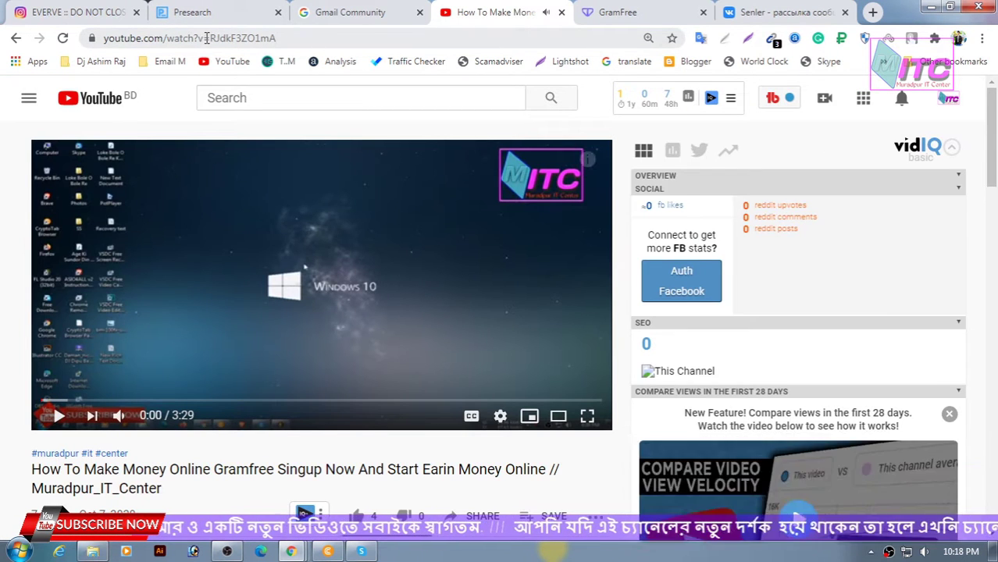
pyautogui.moveTo(207, 37); pyautogui.dragTo(277, 37)
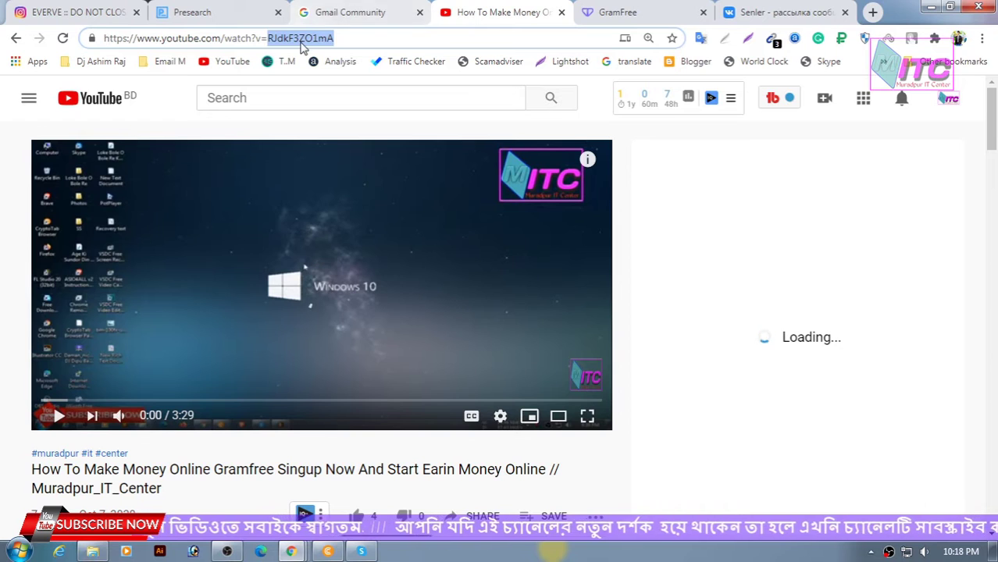
pyautogui.click(290, 551)
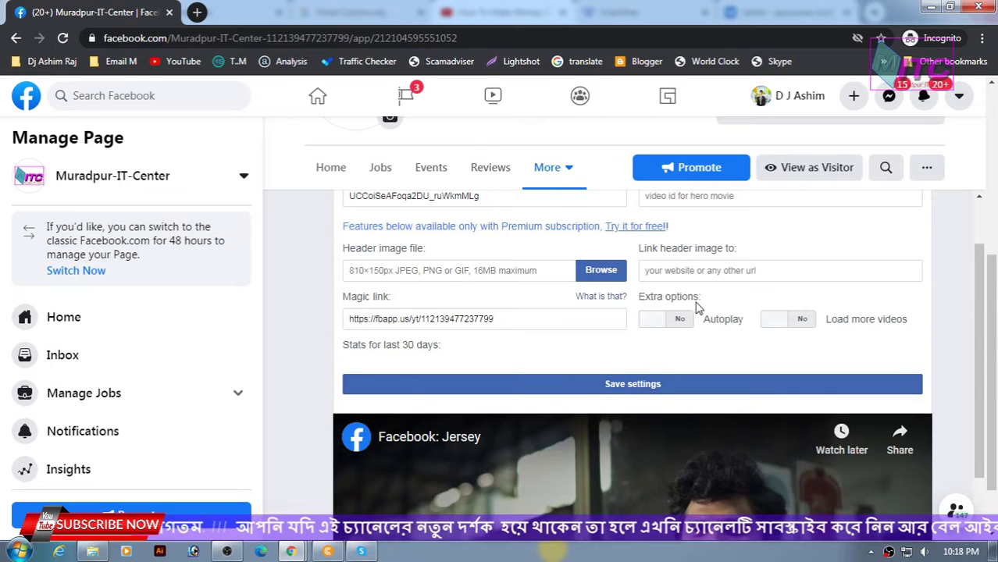
pyautogui.scroll(1, 697, 304)
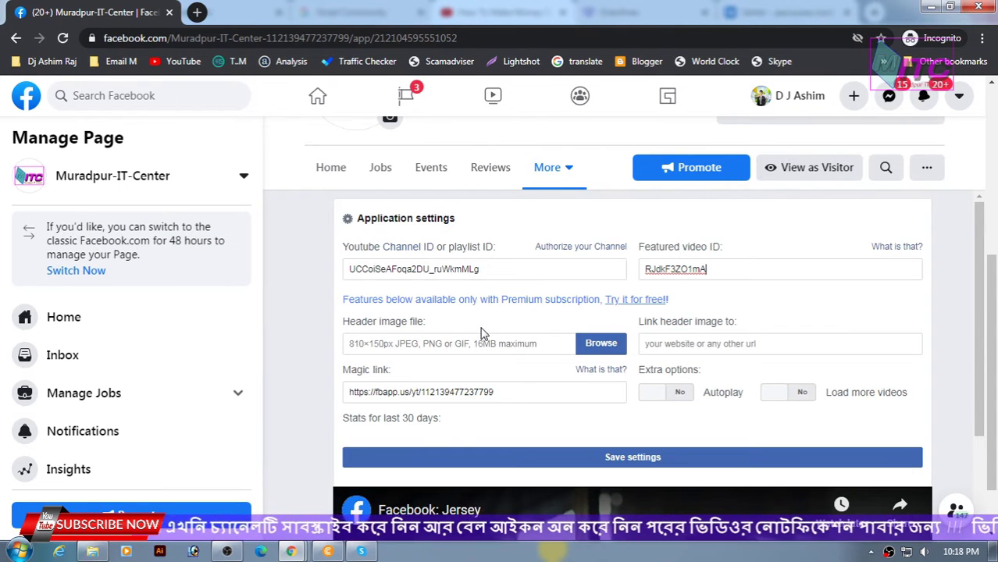
# - Choose Muradpur IT Center Channel Banner.jpg from drive I:, folder Youtube Channel > Muradpur IT Center, as the header image file
pyautogui.click(598, 346)
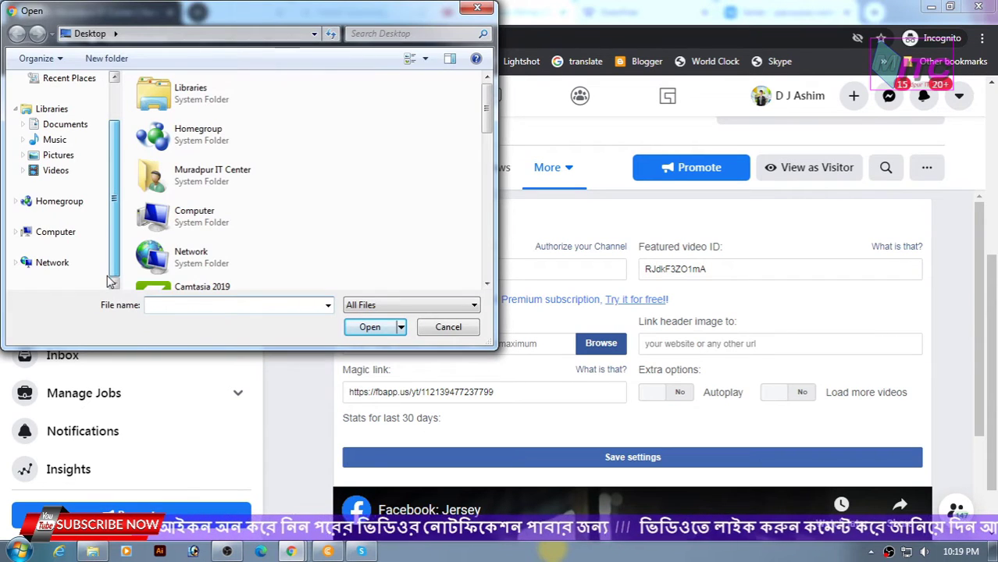
pyautogui.click(35, 234)
pyautogui.scroll(-3, 273, 246)
pyautogui.doubleClick(196, 167)
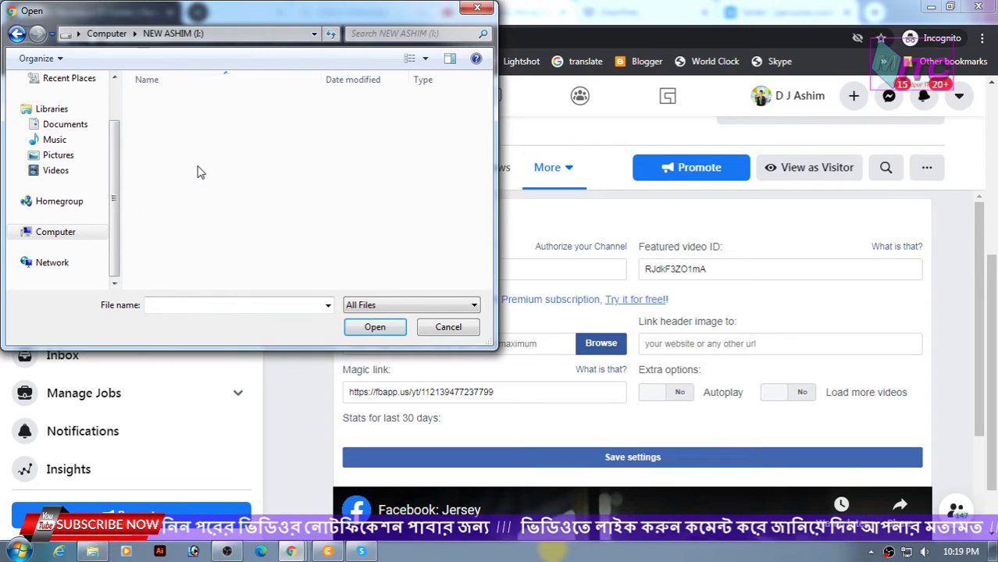
pyautogui.click(184, 253)
pyautogui.scroll(-3, 184, 251)
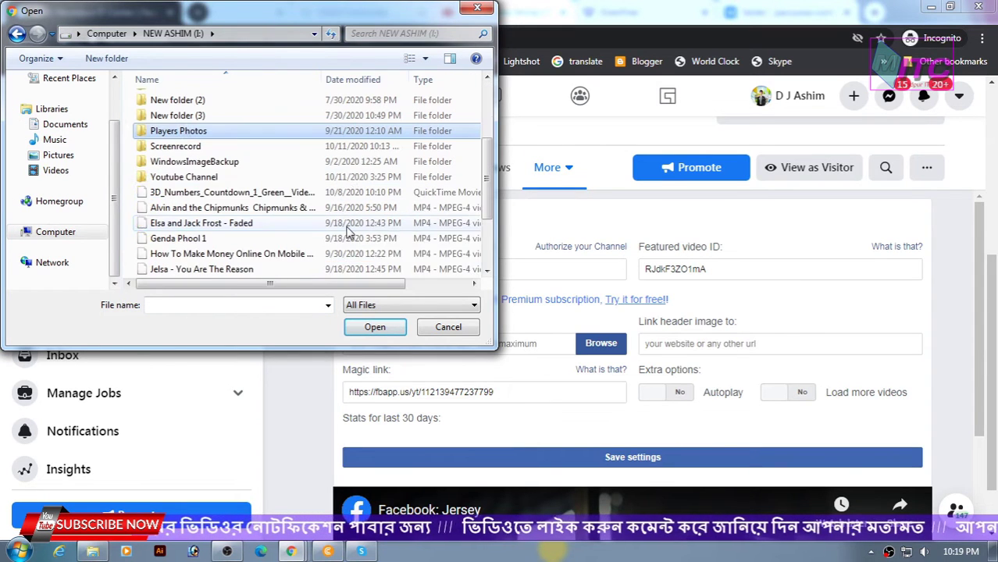
pyautogui.doubleClick(215, 178)
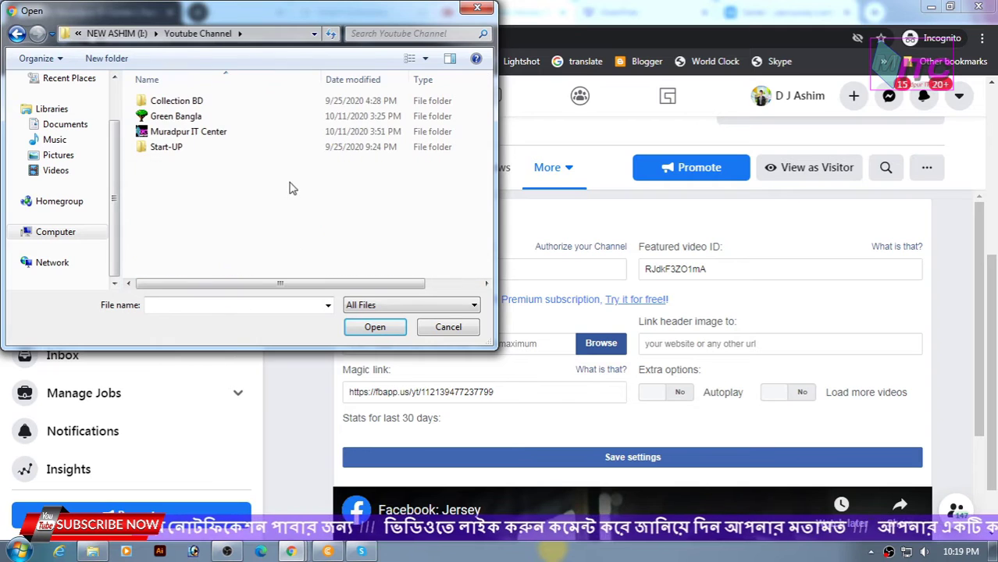
pyautogui.doubleClick(197, 135)
pyautogui.scroll(-2, 465, 192)
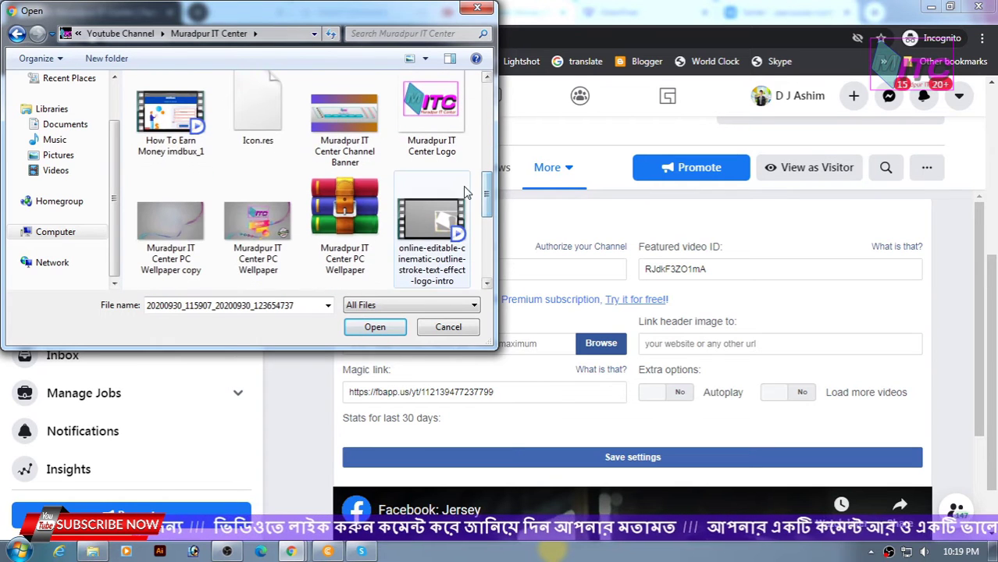
pyautogui.scroll(2, 465, 192)
pyautogui.click(331, 209)
pyautogui.click(375, 327)
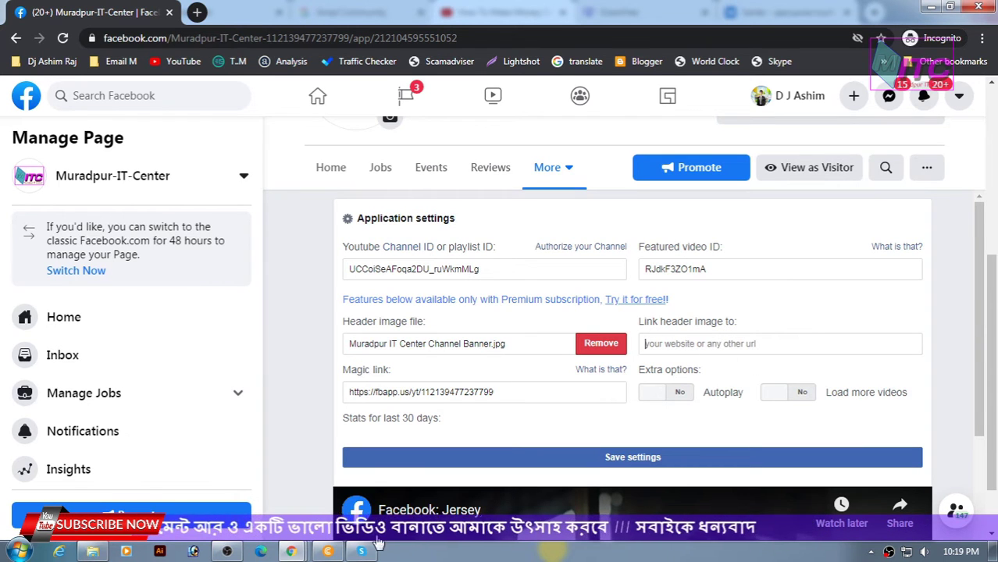
# - Switch to YouTube, open the Muradpur IT Center channel from the video and load its address with ?sub_confirmation=1 appended
pyautogui.moveTo(291, 551)
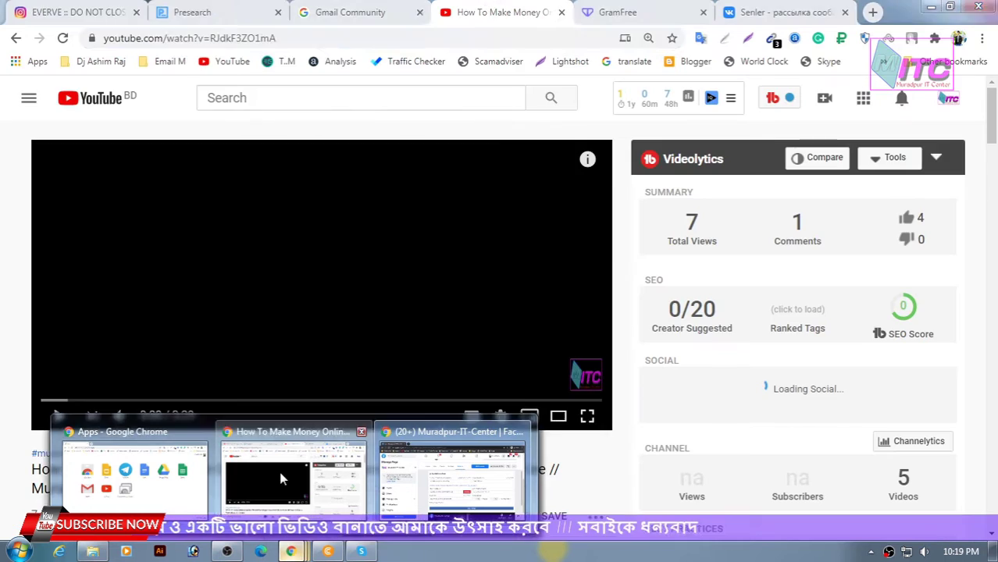
pyautogui.click(296, 473)
pyautogui.scroll(-2, 226, 376)
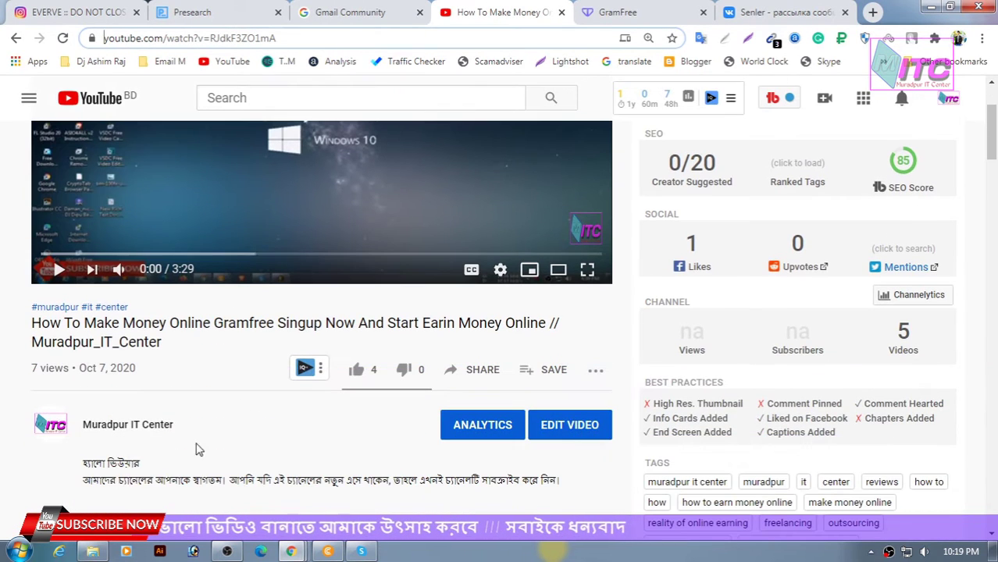
pyautogui.click(109, 428)
pyautogui.doubleClick(270, 38)
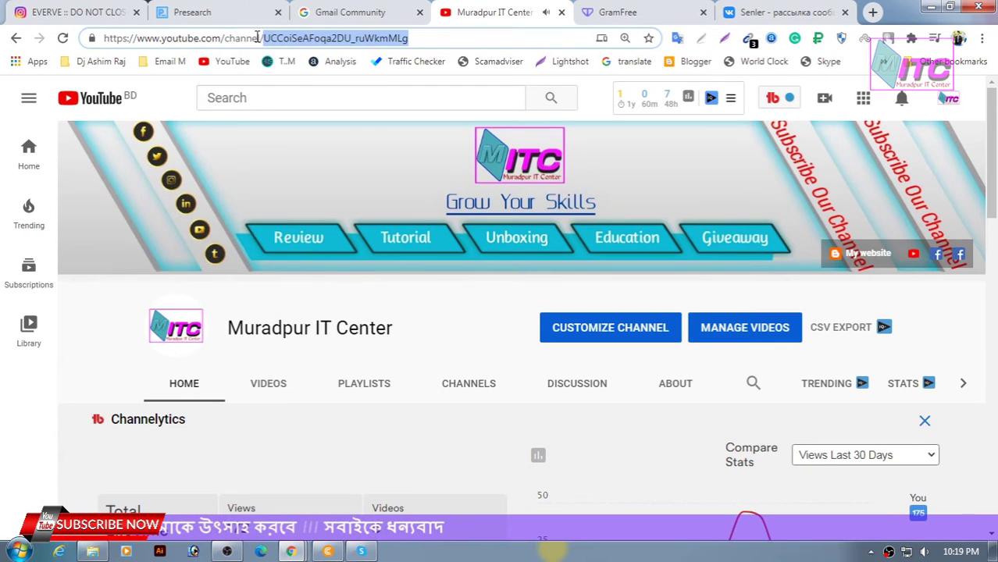
pyautogui.press('End')
pyautogui.hotkey('ctrl', 'v')
pyautogui.press('Return')
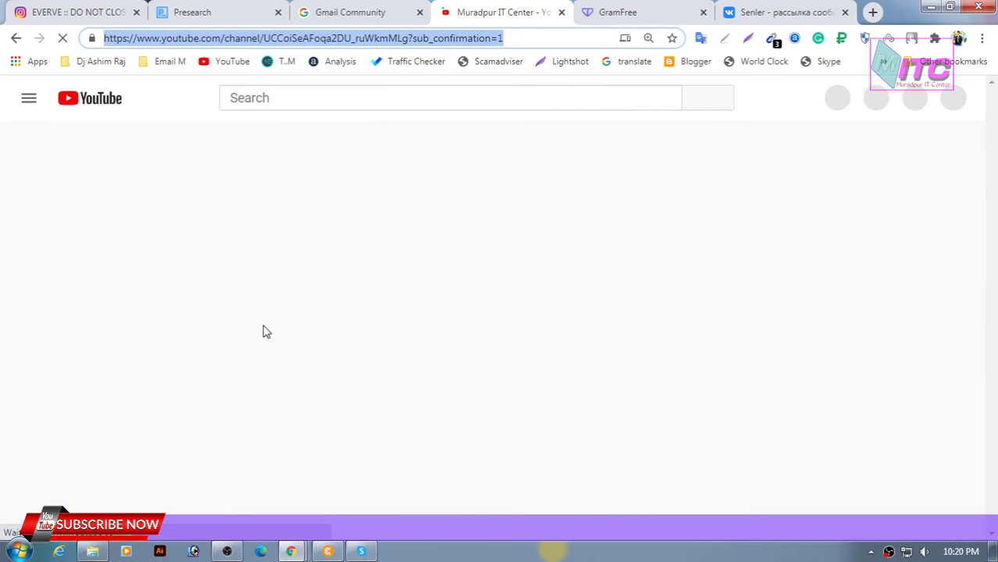
# - Return to the Facebook tab settings and paste the channel URL ending in ?sub_confirmation=1 as the header image link
pyautogui.moveTo(292, 552)
pyautogui.click(455, 468)
pyautogui.rightClick(670, 140)
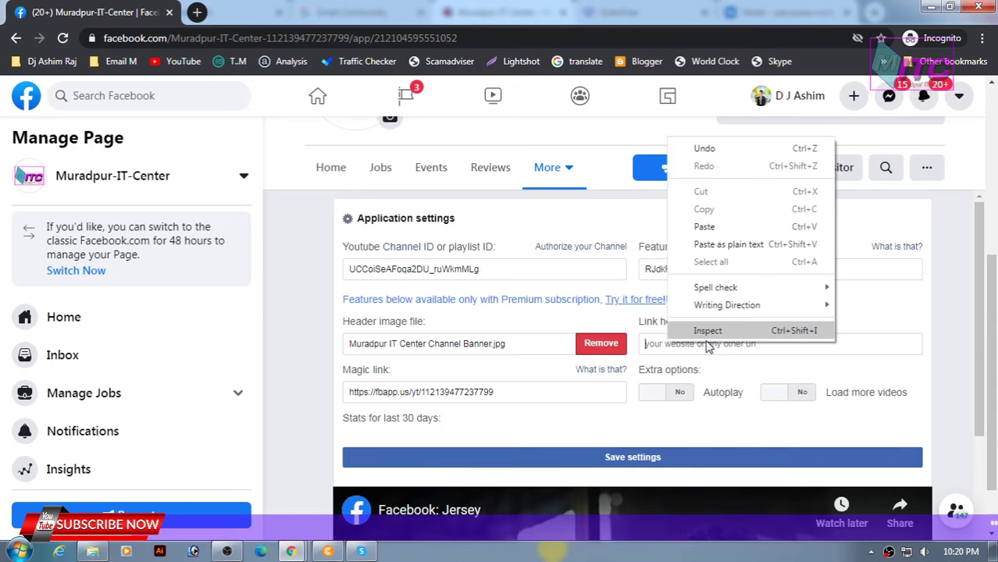
pyautogui.click(726, 230)
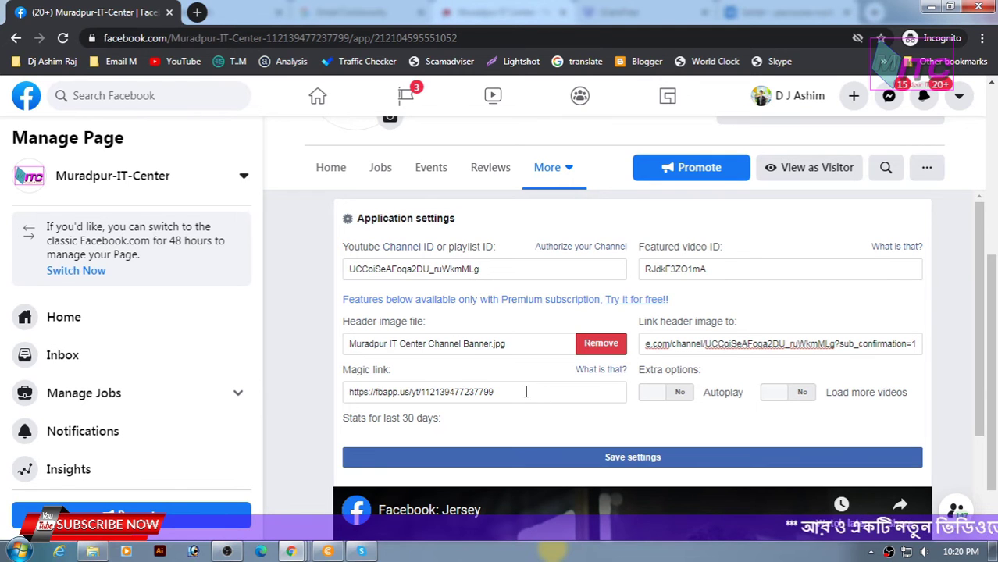
pyautogui.moveTo(515, 391); pyautogui.dragTo(306, 394)
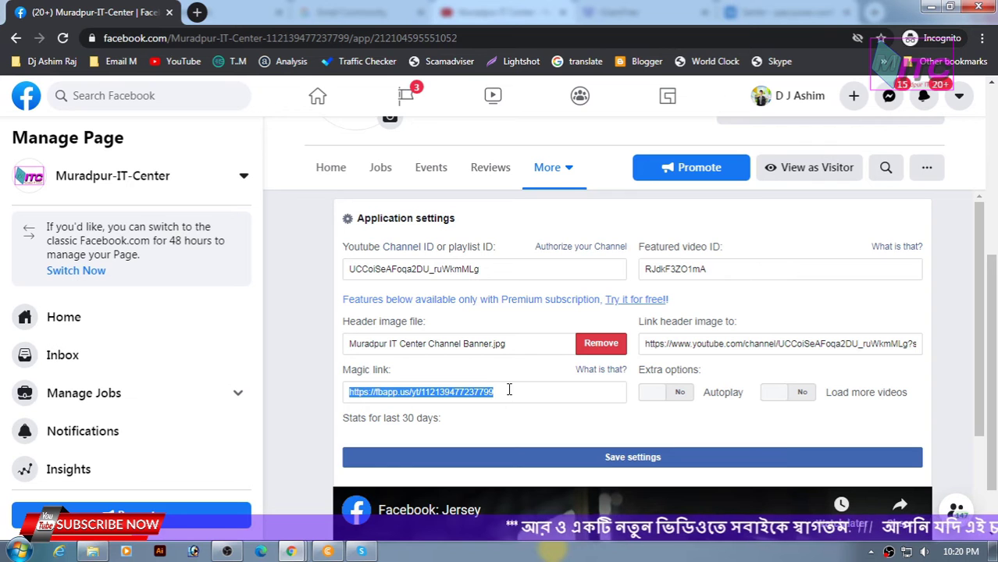
pyautogui.rightClick(419, 390)
pyautogui.click(472, 401)
pyautogui.scroll(-3, 593, 383)
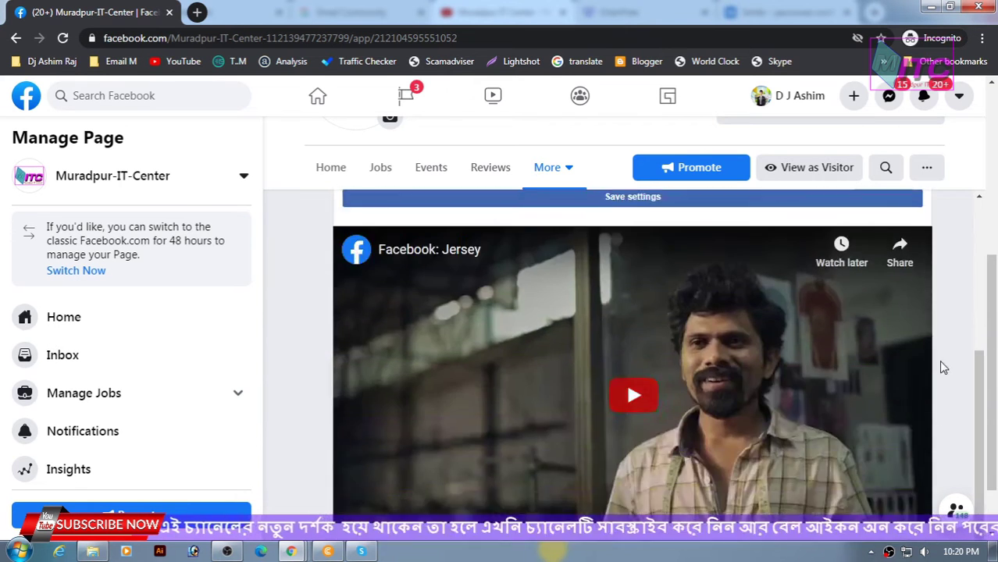
# - Save the YouTube tab's application settings
pyautogui.scroll(6, 625, 380)
pyautogui.scroll(-4, 703, 468)
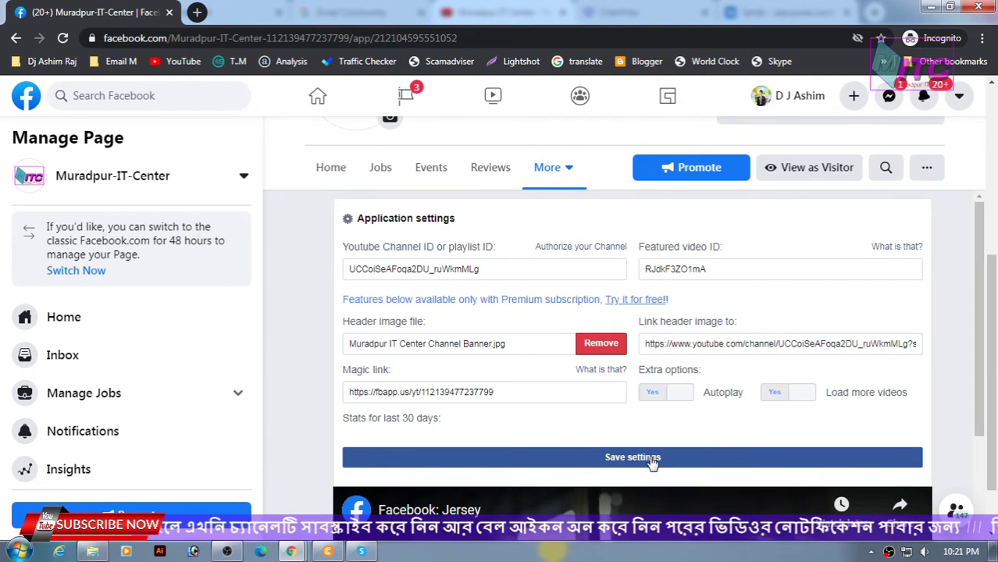
pyautogui.click(650, 459)
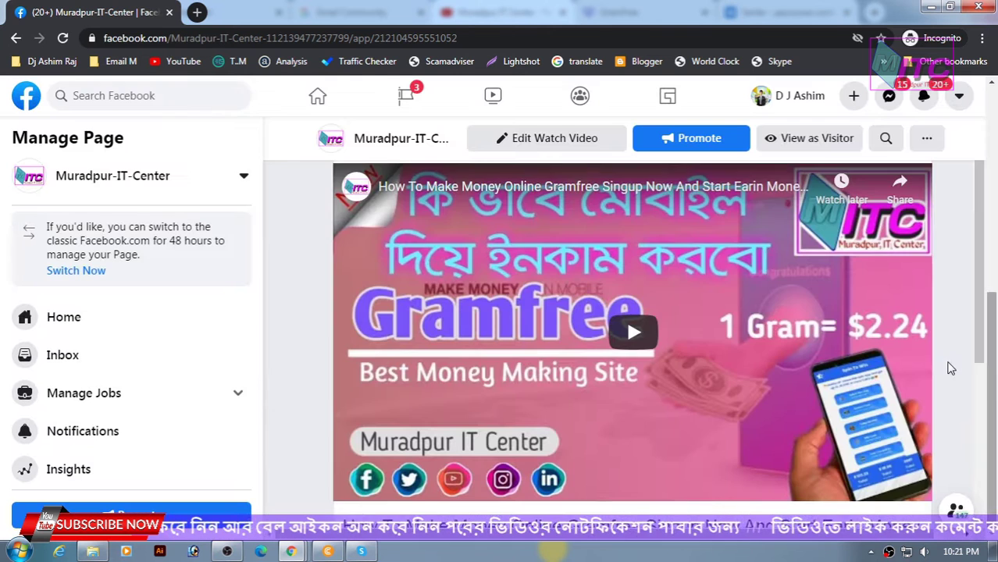
# - Look over the saved YouTube tab on the page, including the featured video, its description, the subscribe option and the video thumbnails
pyautogui.scroll(-4, 443, 391)
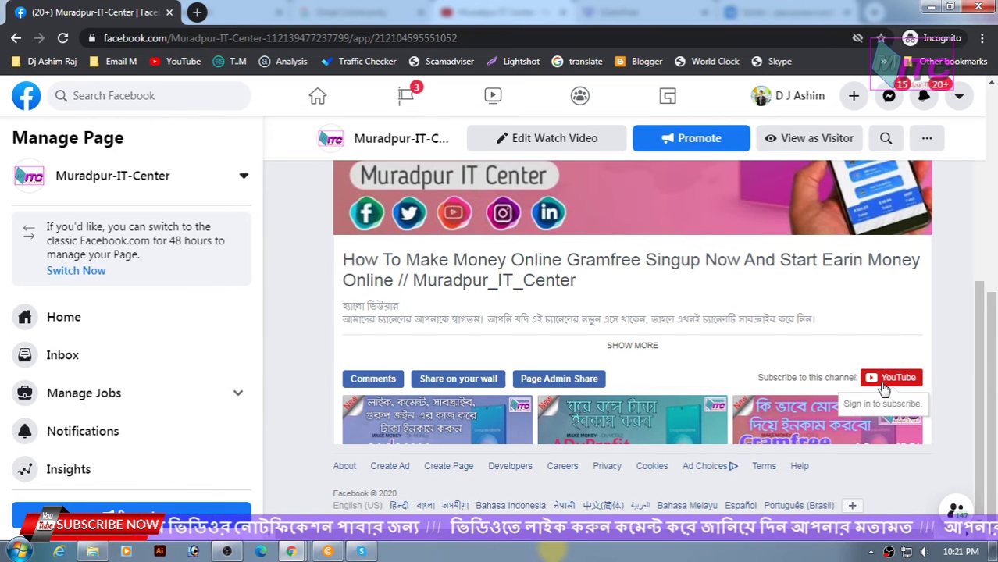
pyautogui.scroll(5, 506, 404)
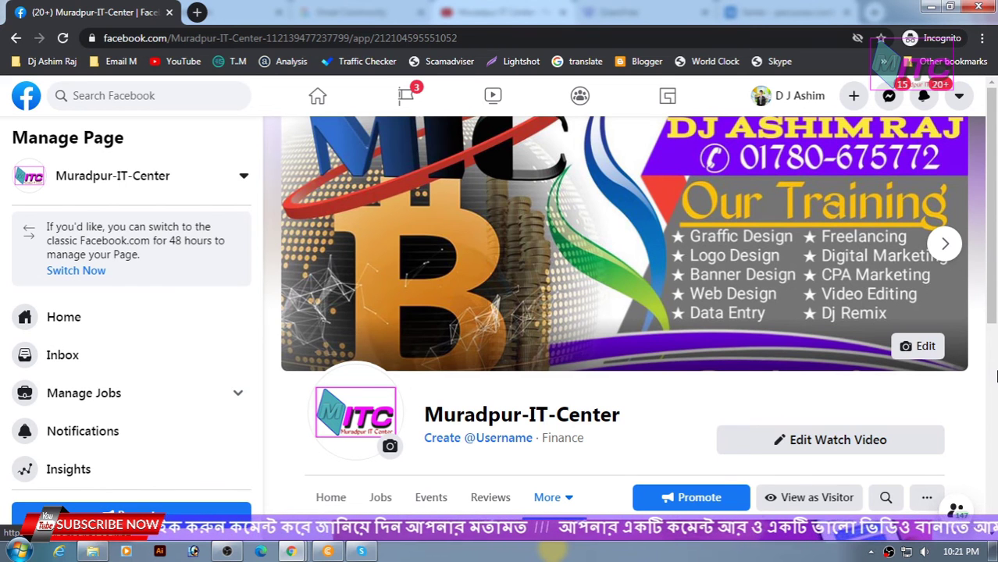
pyautogui.scroll(-10, 995, 377)
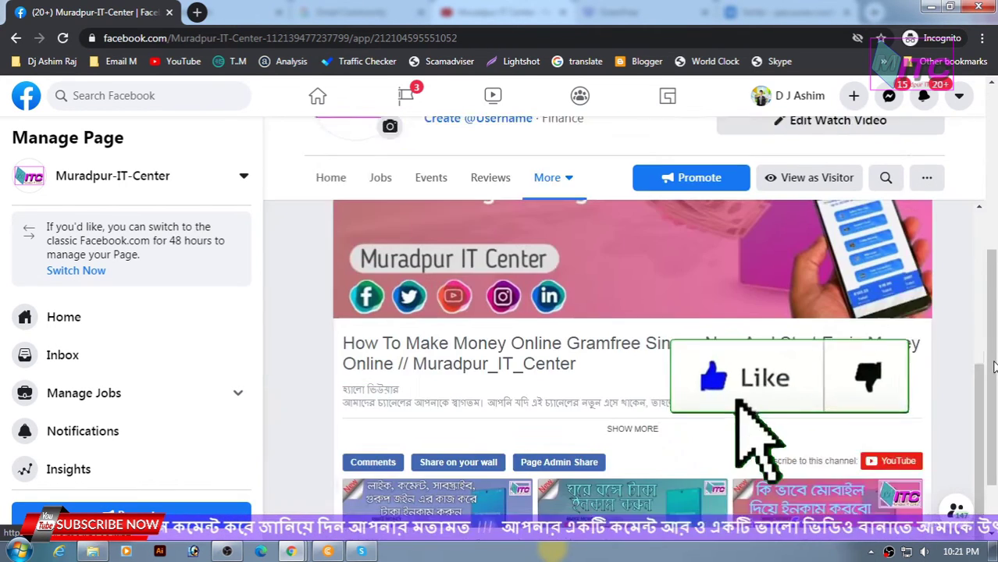
pyautogui.moveTo(994, 365); pyautogui.dragTo(995, 386)
pyautogui.scroll(4, 379, 389)
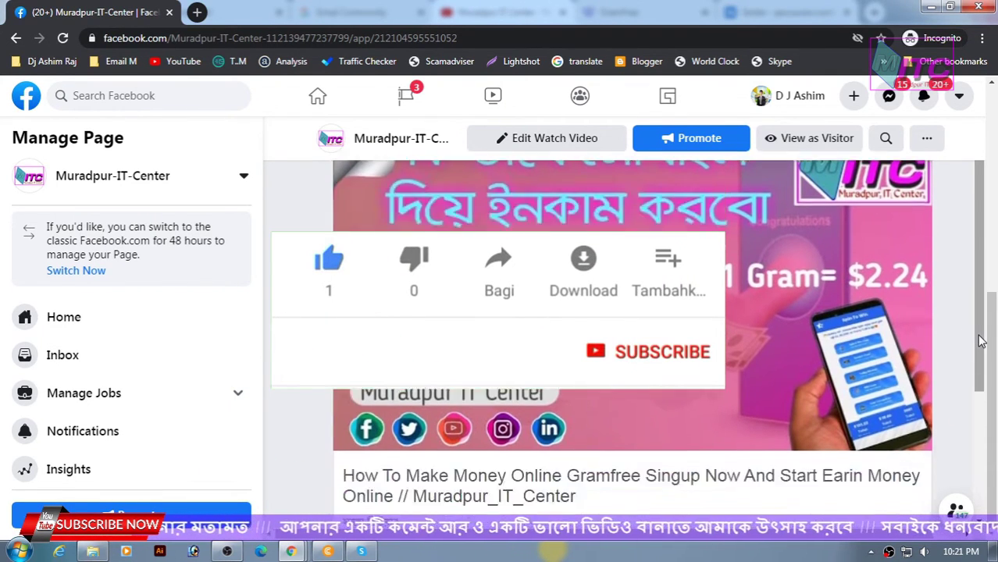
pyautogui.scroll(-4, 972, 342)
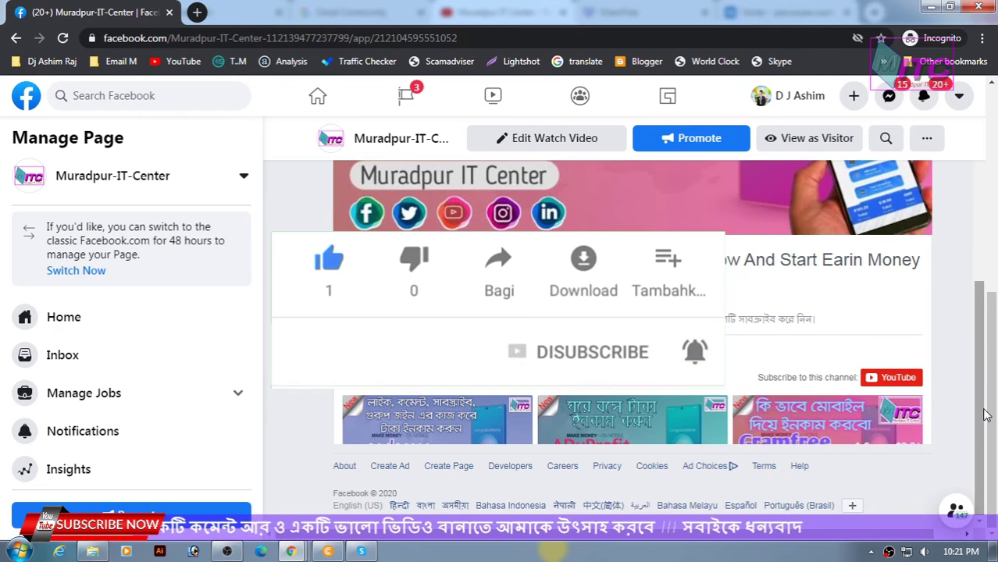
pyautogui.moveTo(982, 417); pyautogui.dragTo(980, 410)
pyautogui.scroll(3, 982, 416)
pyautogui.scroll(5, 982, 416)
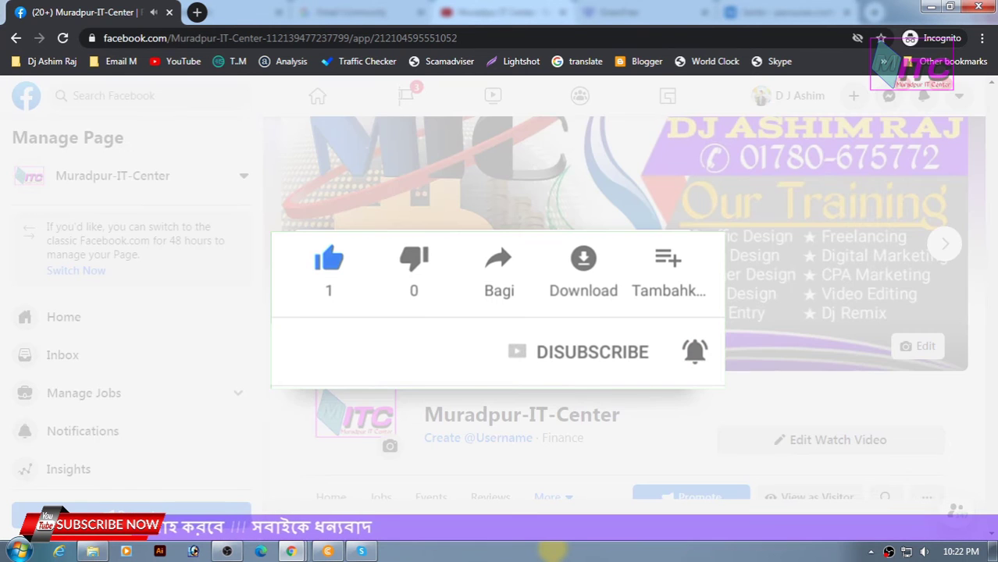